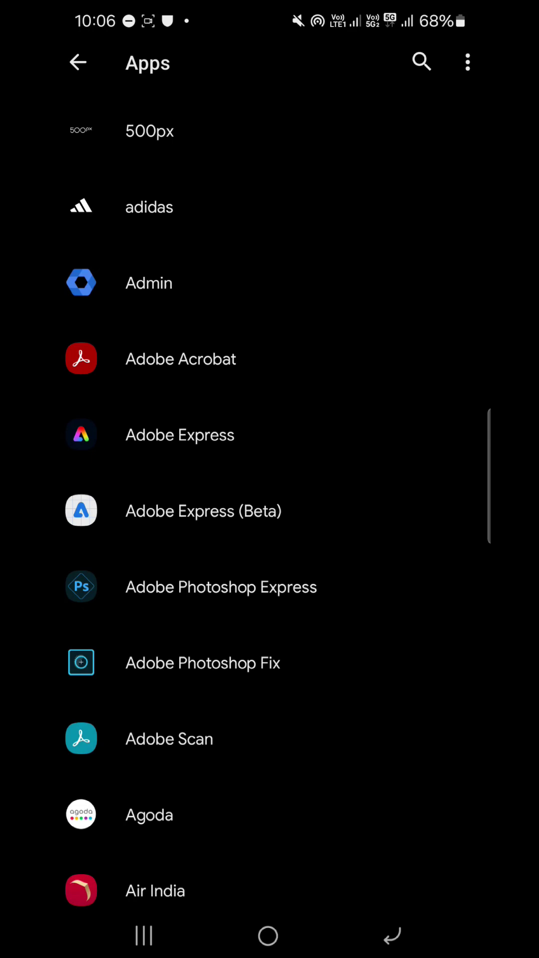
pyautogui.moveTo(373, 759)
pyautogui.mouseDown()
pyautogui.moveTo(372, 633)
pyautogui.moveTo(371, 695)
pyautogui.mouseUp()
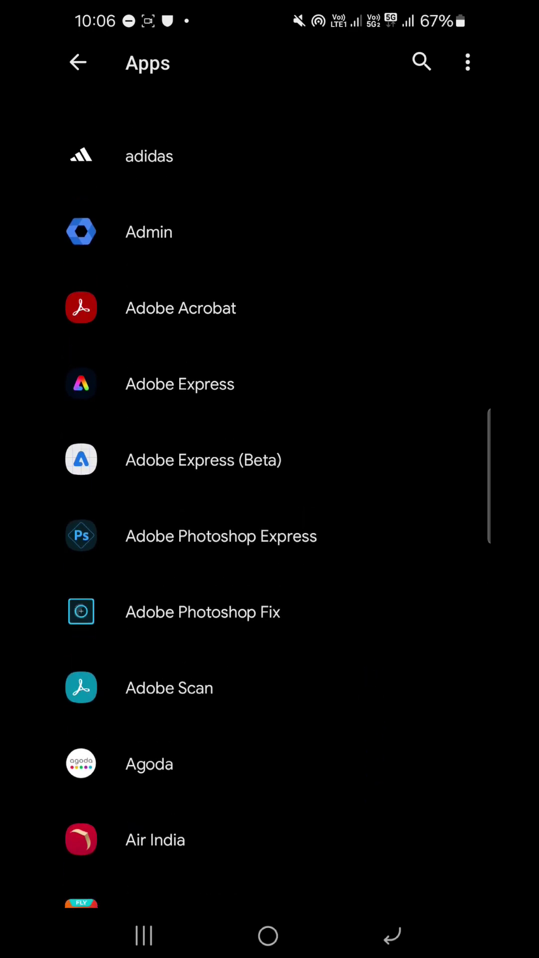
# Create a fingerprint/PIN-locked Adobe Acrobat home screen shortcut and move it above the Microsoft folder.
pyautogui.click(214, 310)
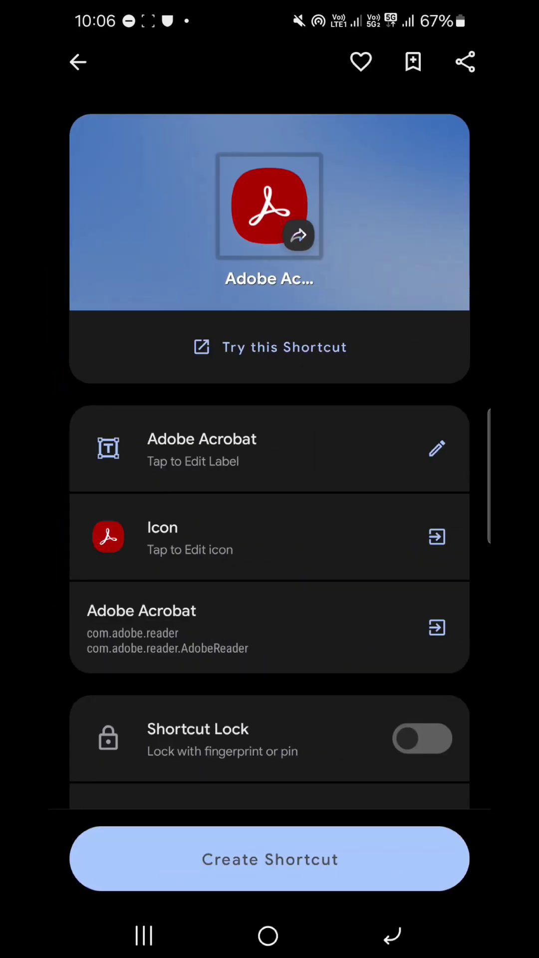
pyautogui.moveTo(316, 570)
pyautogui.mouseDown()
pyautogui.moveTo(389, 673)
pyautogui.moveTo(415, 695)
pyautogui.moveTo(427, 637)
pyautogui.mouseUp()
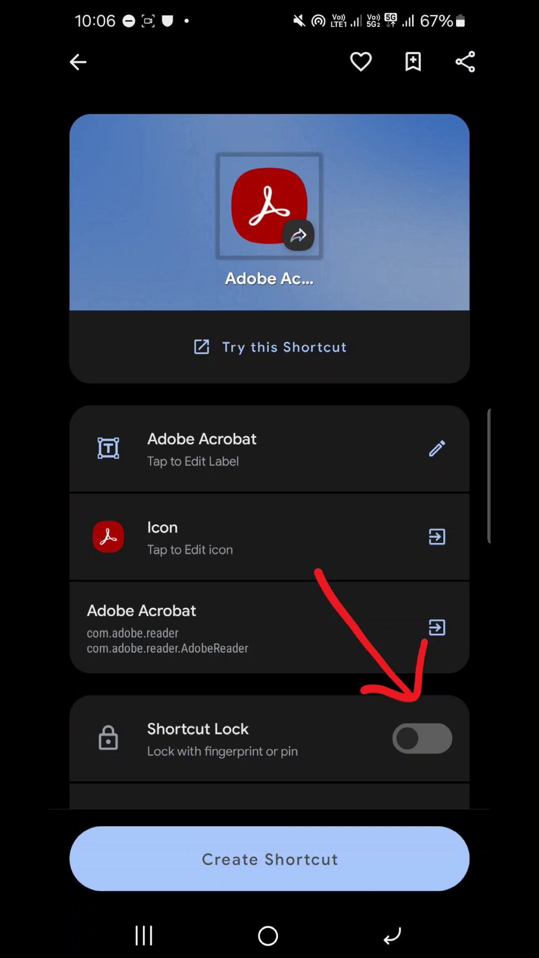
pyautogui.click(421, 738)
pyautogui.click(270, 859)
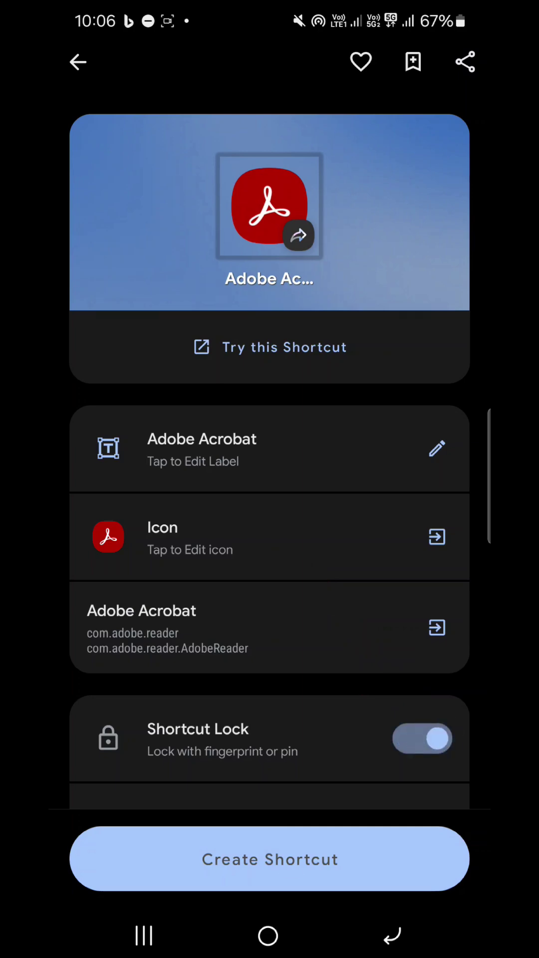
pyautogui.click(372, 852)
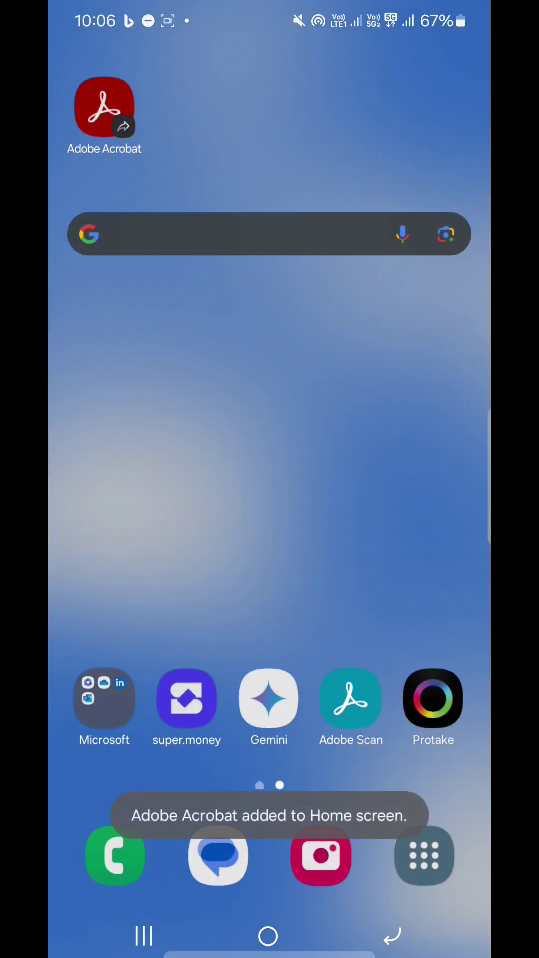
pyautogui.moveTo(104, 109)
pyautogui.mouseDown()
pyautogui.moveTo(299, 367)
pyautogui.moveTo(133, 616)
pyautogui.moveTo(104, 580)
pyautogui.mouseUp()
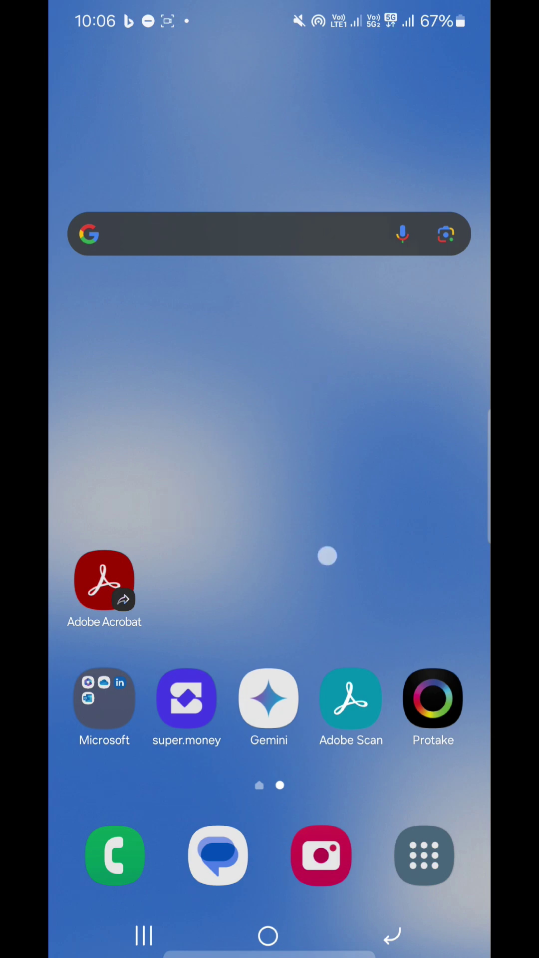
# Check Adobe Acrobat in the Hide apps list of the One UI Home screen settings.
pyautogui.click(326, 555)
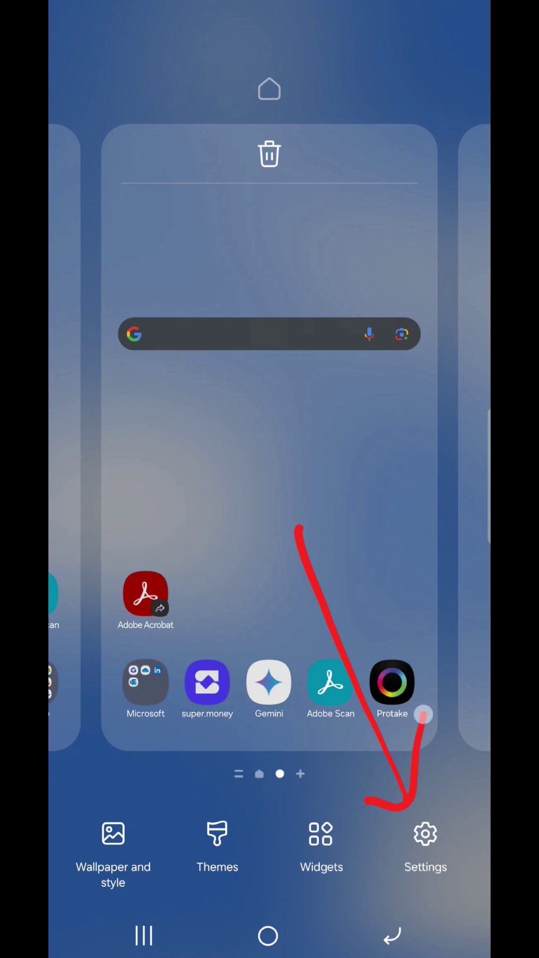
pyautogui.click(425, 846)
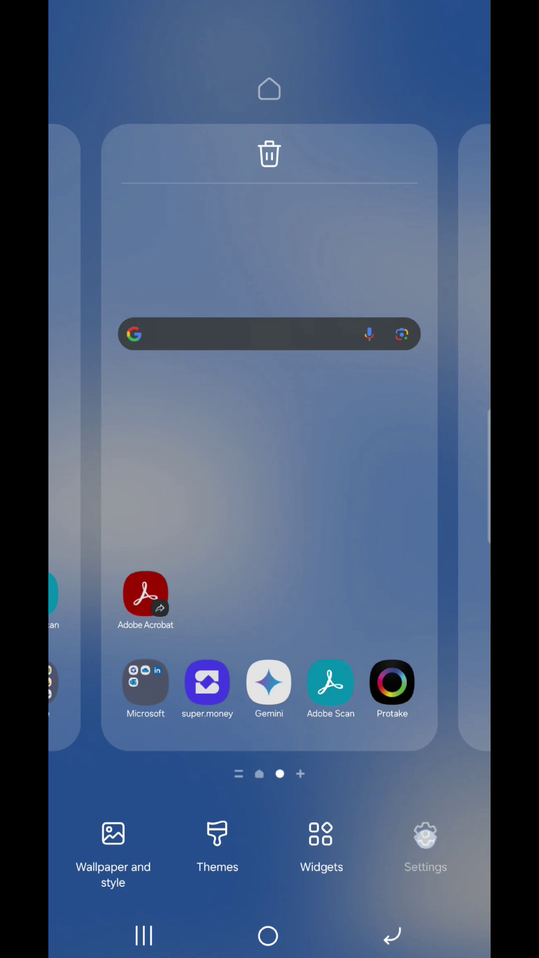
pyautogui.scroll(-3, 321, 808)
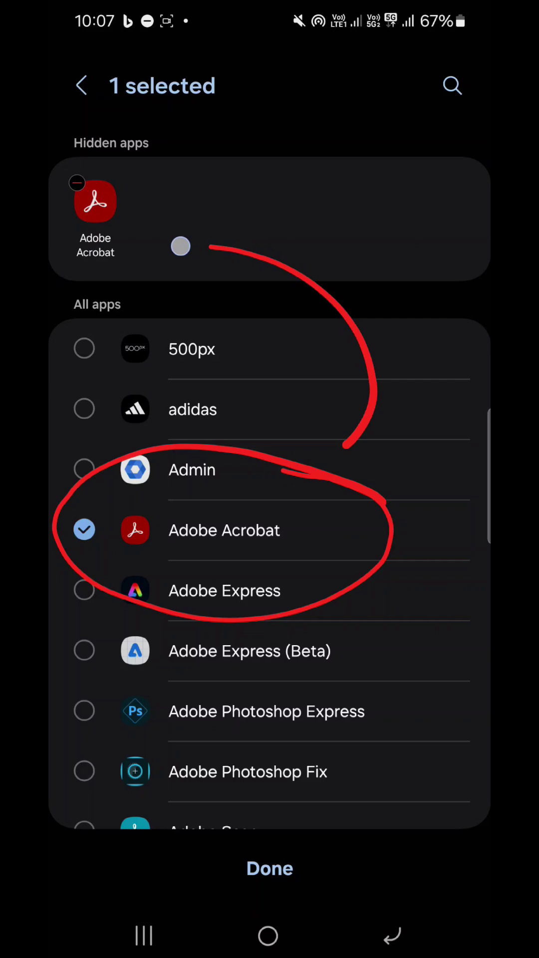
pyautogui.click(274, 862)
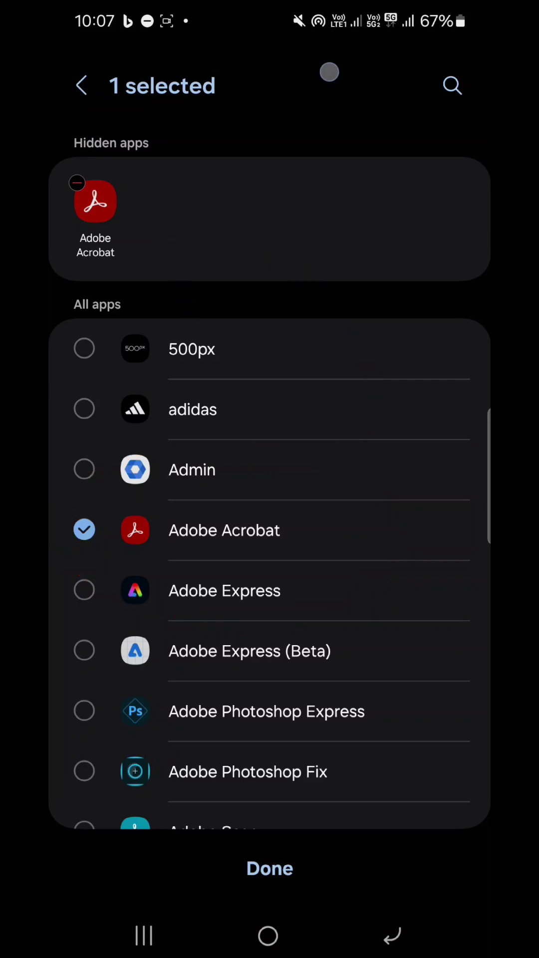
# Save the hidden apps with Done, confirm an 'adobe' search omits Acrobat, and return home.
pyautogui.click(270, 868)
pyautogui.click(270, 66)
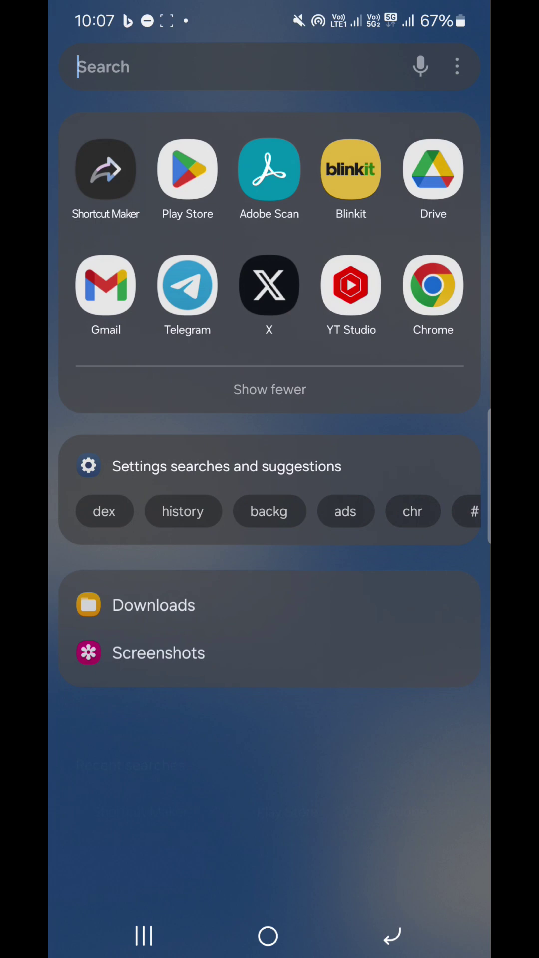
pyautogui.write('adobe')
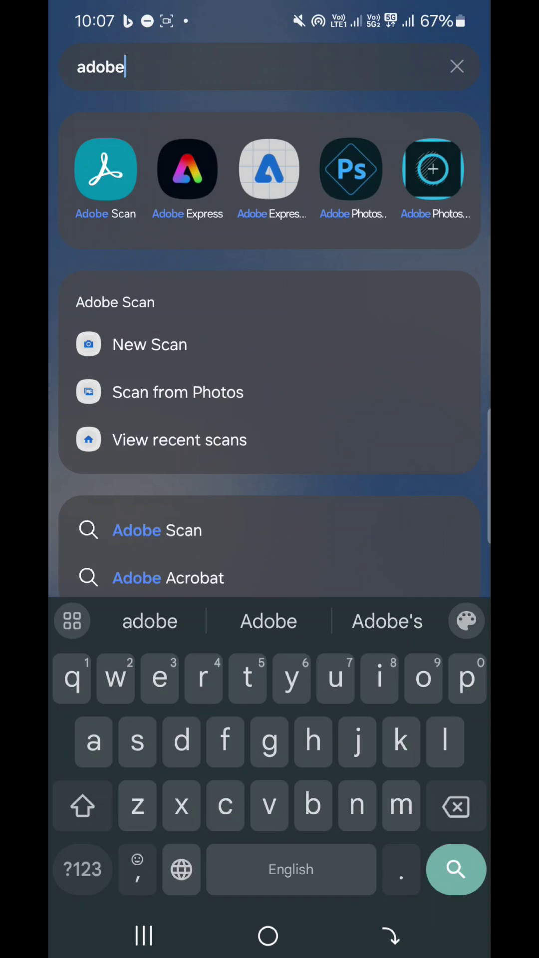
pyautogui.click(390, 935)
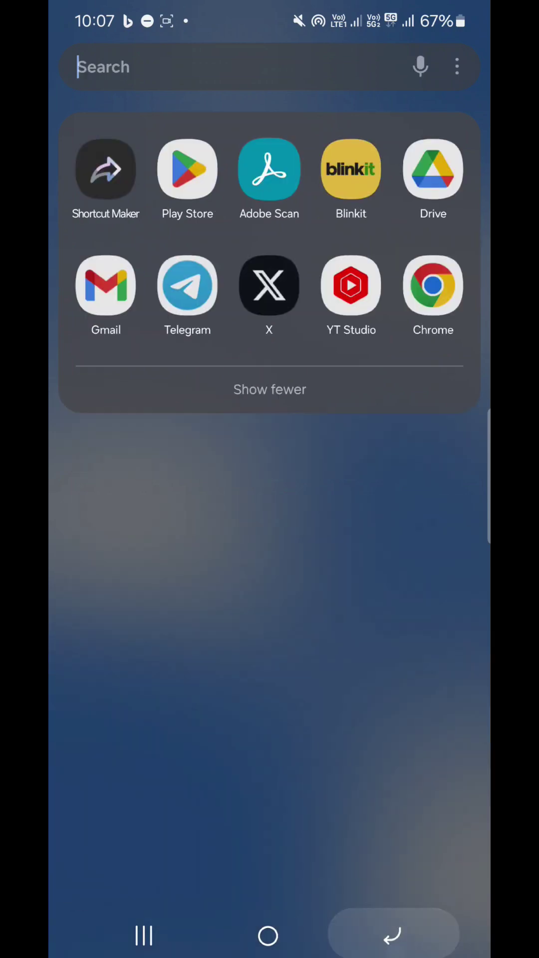
pyautogui.click(391, 935)
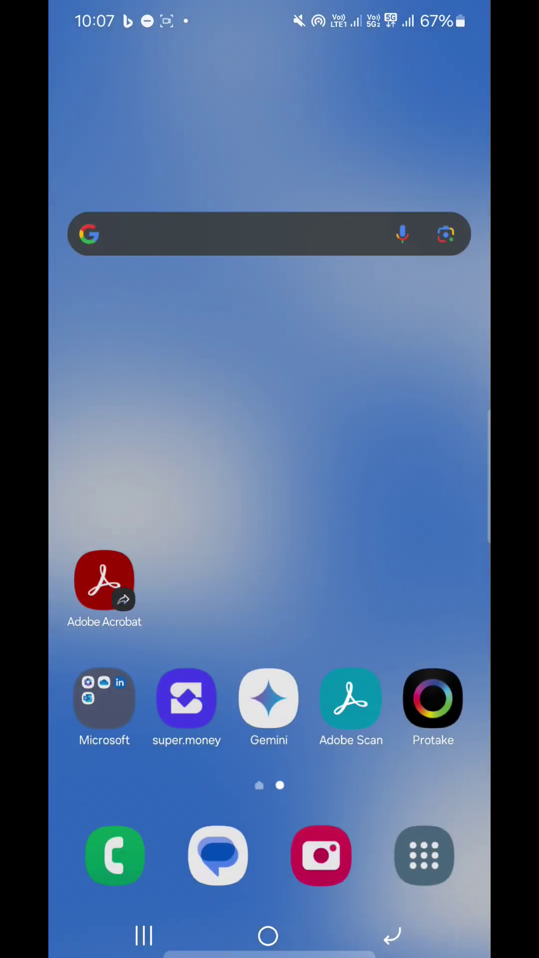